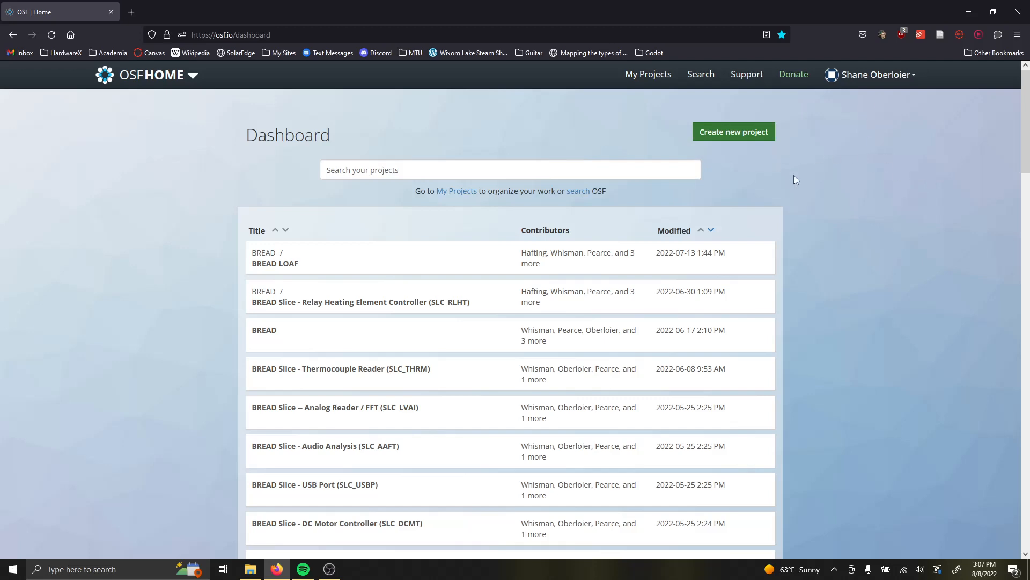
Start a new project titled "Wing Ding" stored in United States, and expand its additional options.
left_click(730, 141)
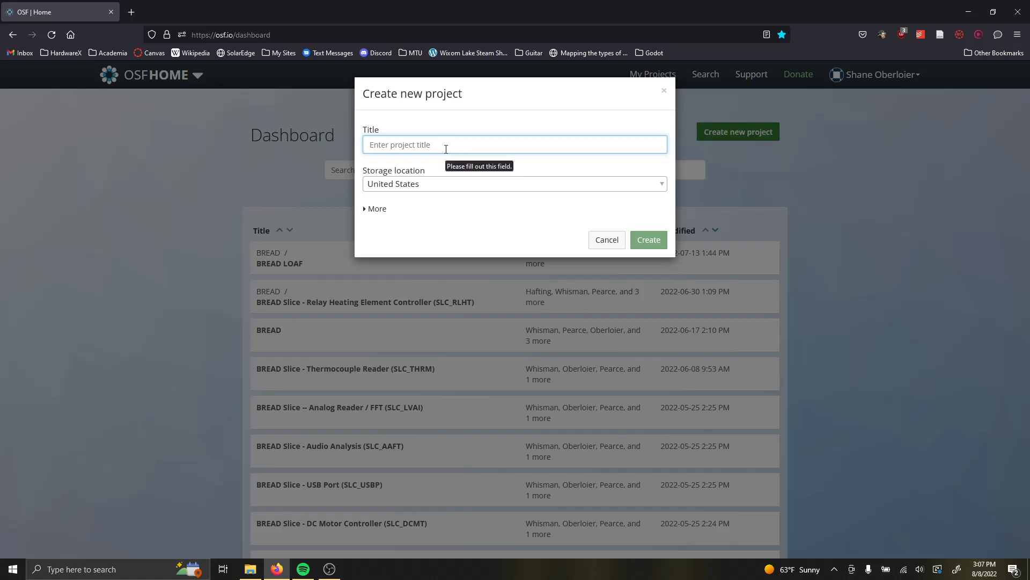
type("Wing Ding")
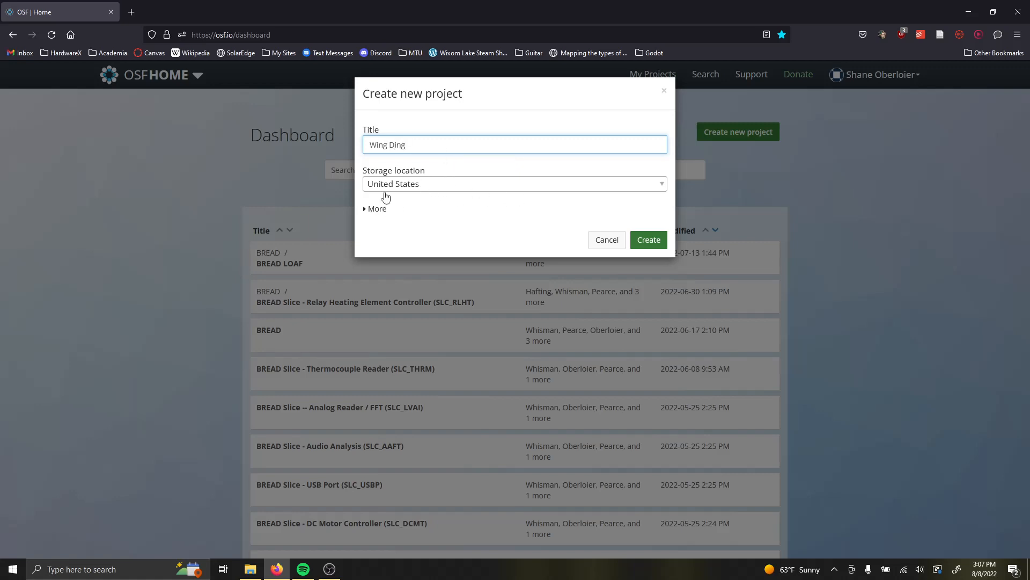
left_click(373, 209)
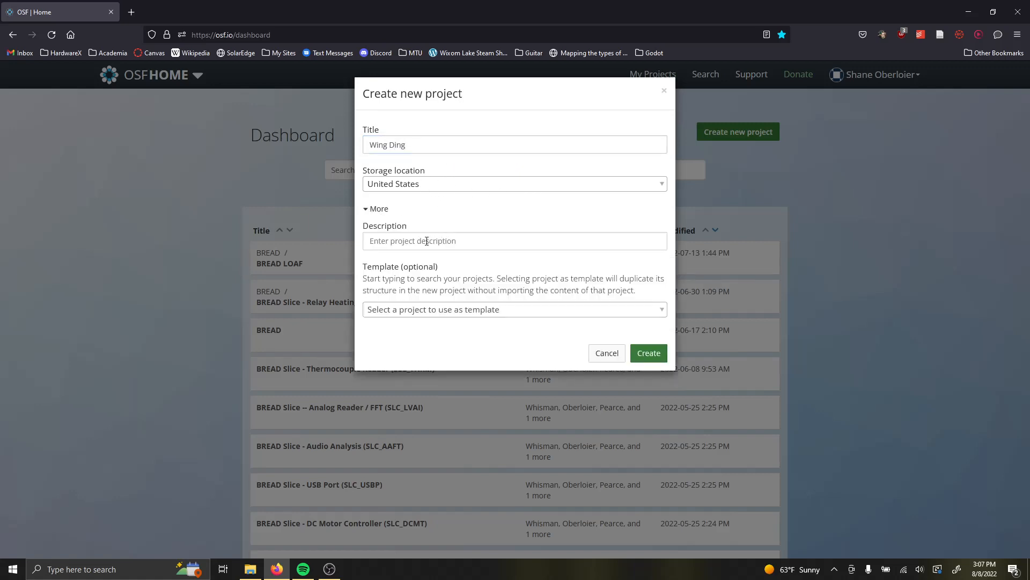
left_click(471, 308)
left_click(472, 308)
left_click(477, 241)
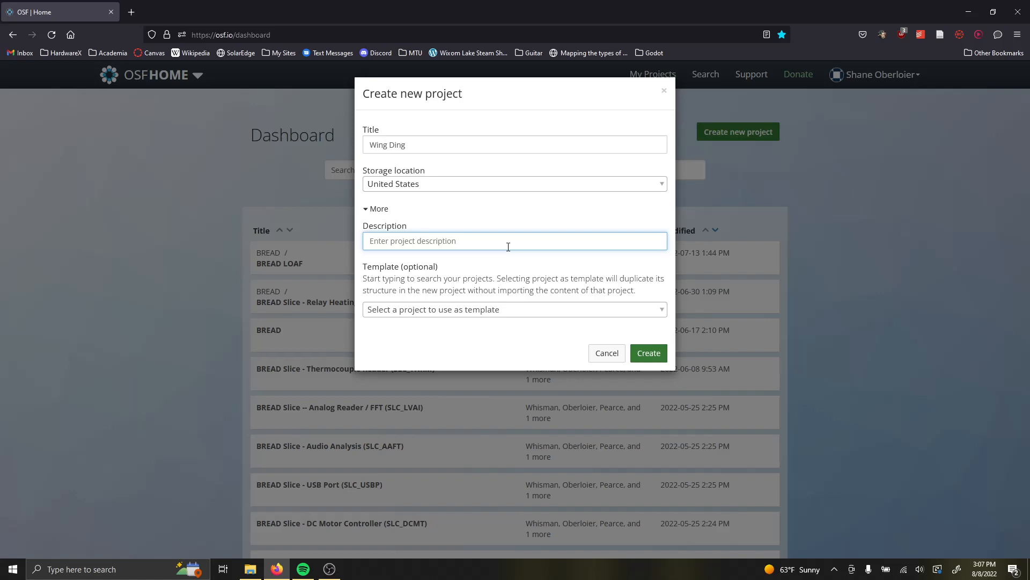
Enter the description "This device solves the problem of world hunger. Please Replicate it." and create the project.
type("This device solves the problem of world hunger. ")
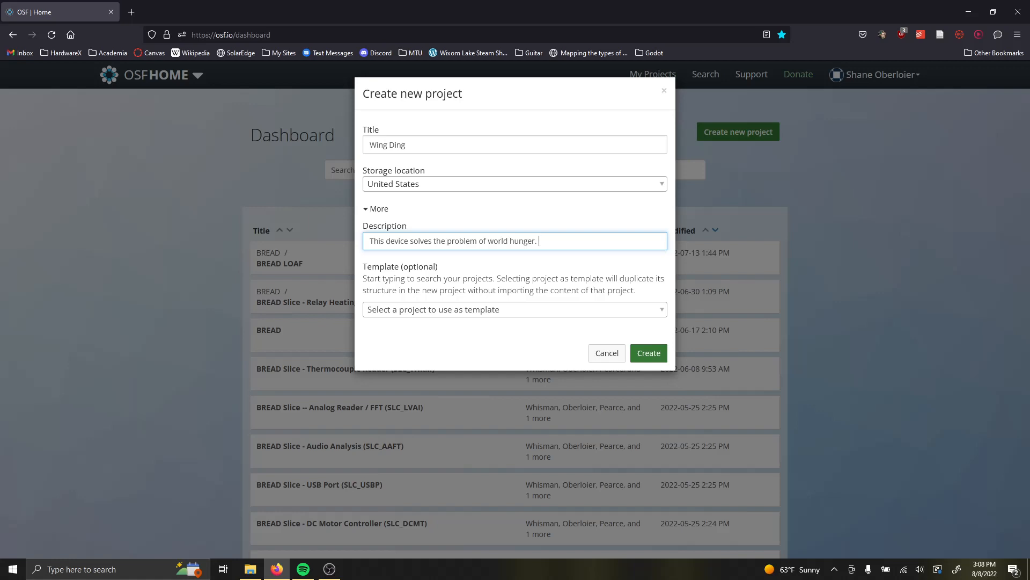
type("Please Read")
key("BackSpace")
key("BackSpace")
key("BackSpace")
type("eplicate it.")
left_click(642, 355)
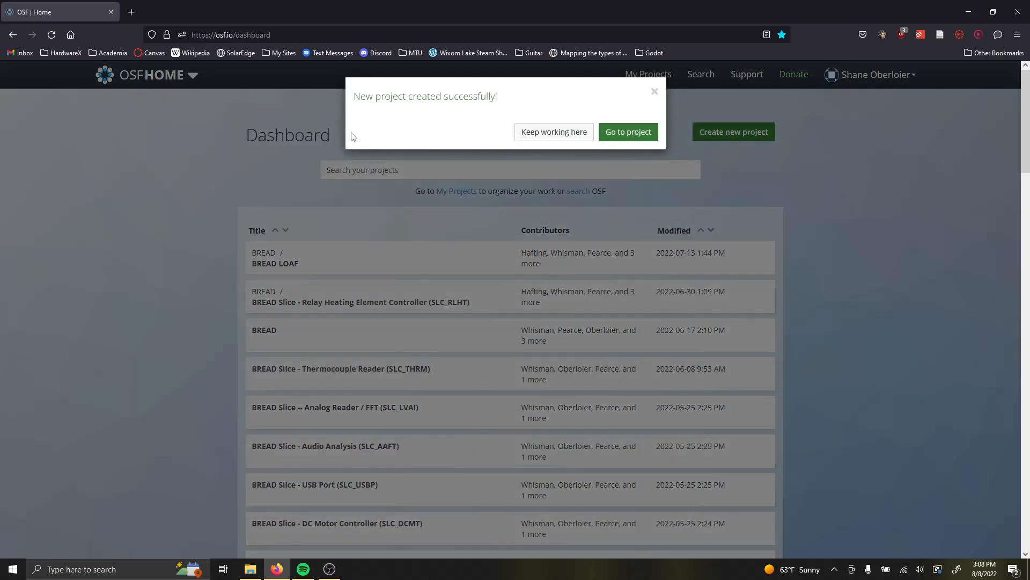
Go to the new Wing Ding project and look over the sections of its overview page.
left_click(637, 137)
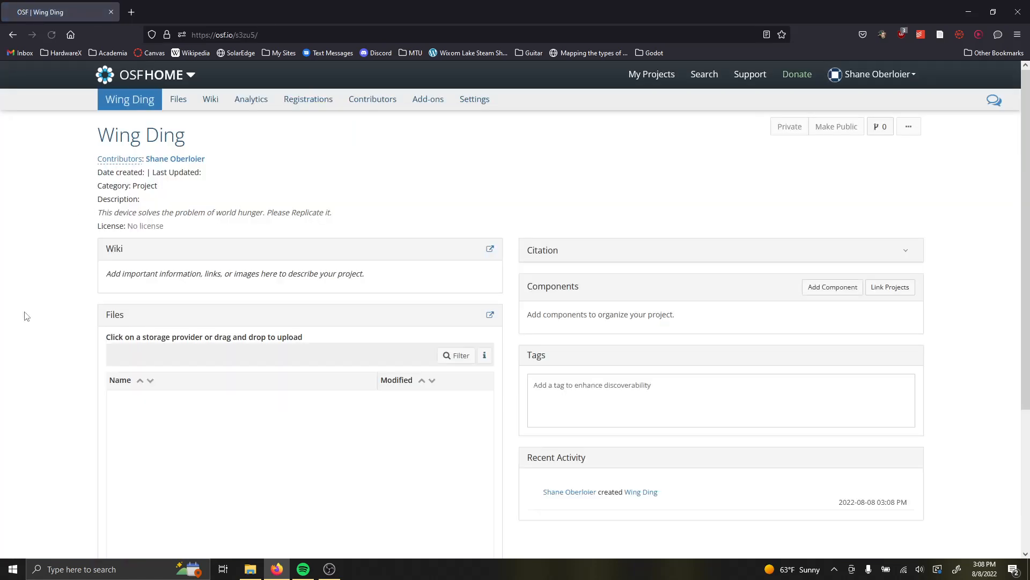
scroll(578, 198, "down", 3)
scroll(580, 200, "up", 3)
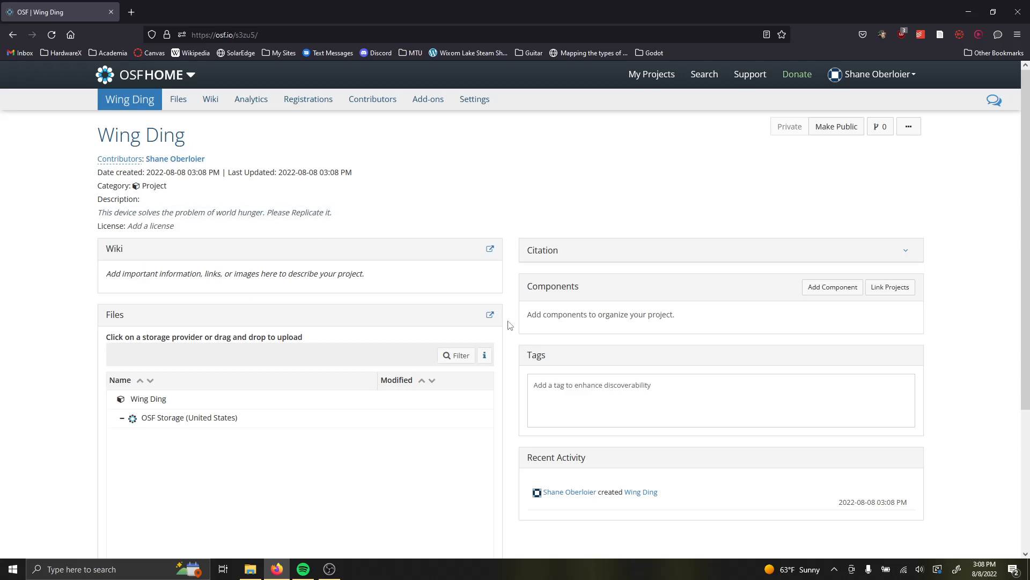
scroll(583, 390, "down", 1)
scroll(583, 390, "down", 2)
scroll(581, 389, "up", 3)
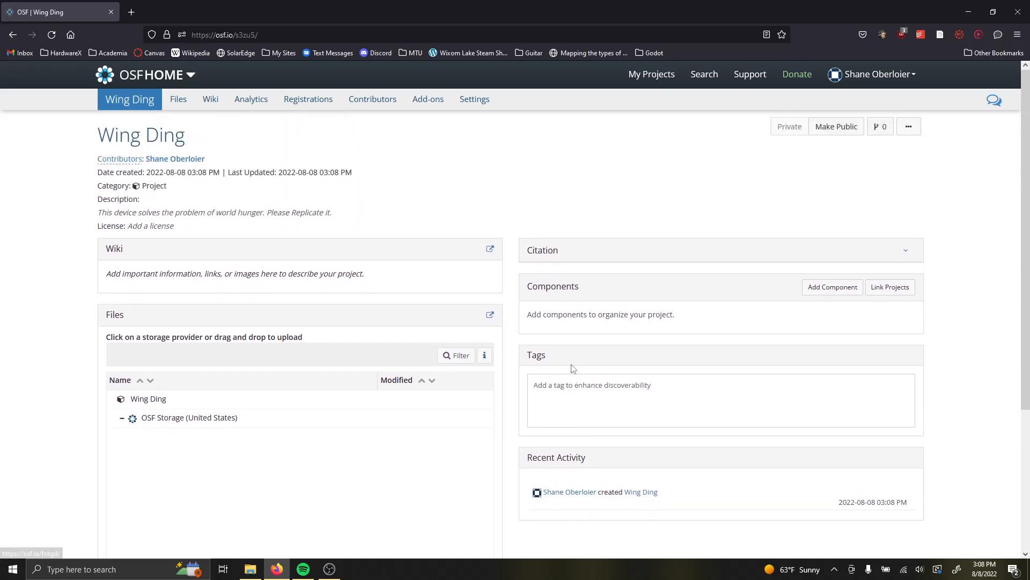
scroll(540, 278, "down", 2)
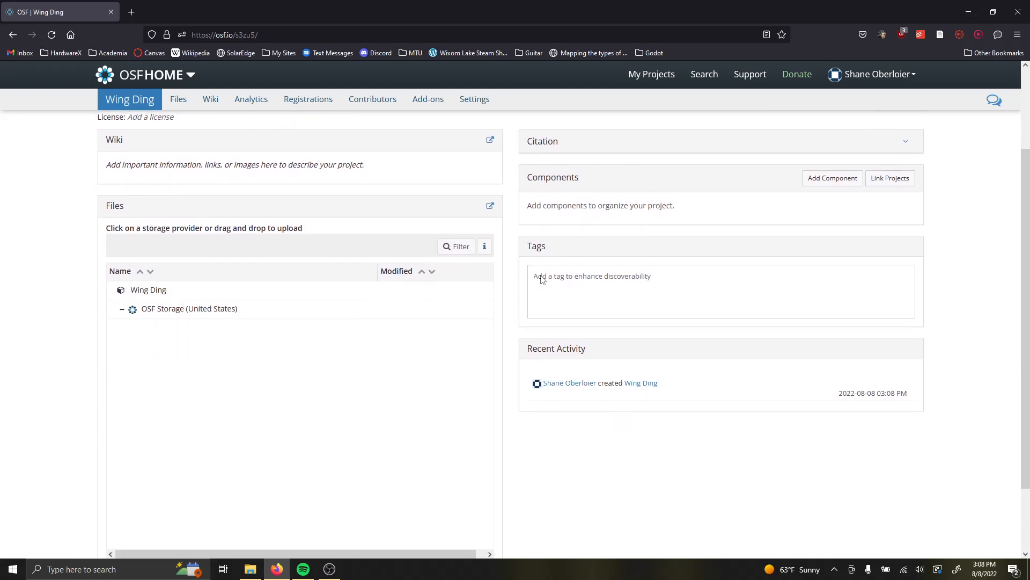
scroll(539, 277, "up", 2)
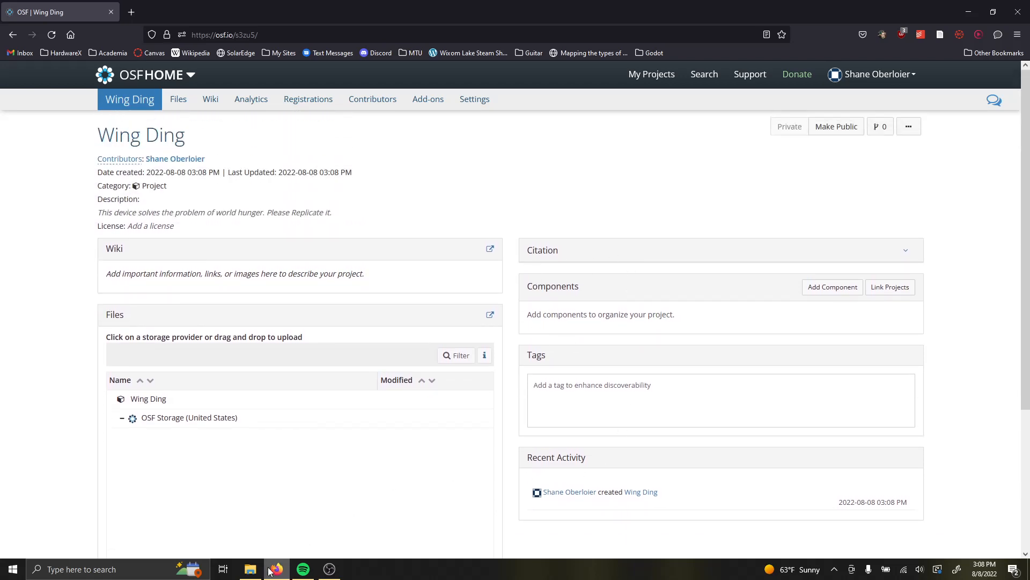
Switch to File Explorer, show the Downloads folder, and place its window over part of the browser.
left_click(252, 574)
left_click(253, 574)
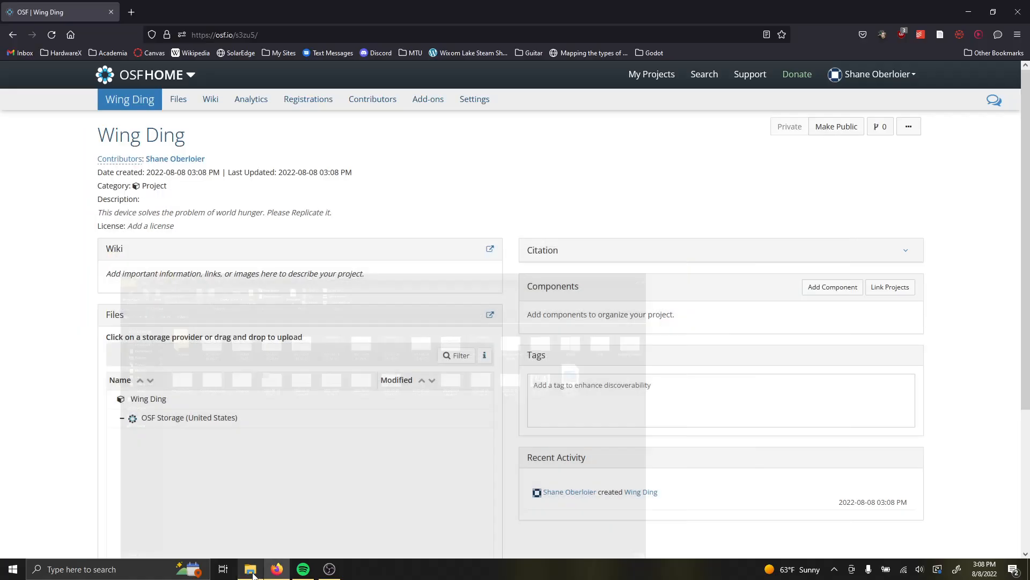
left_click(252, 572)
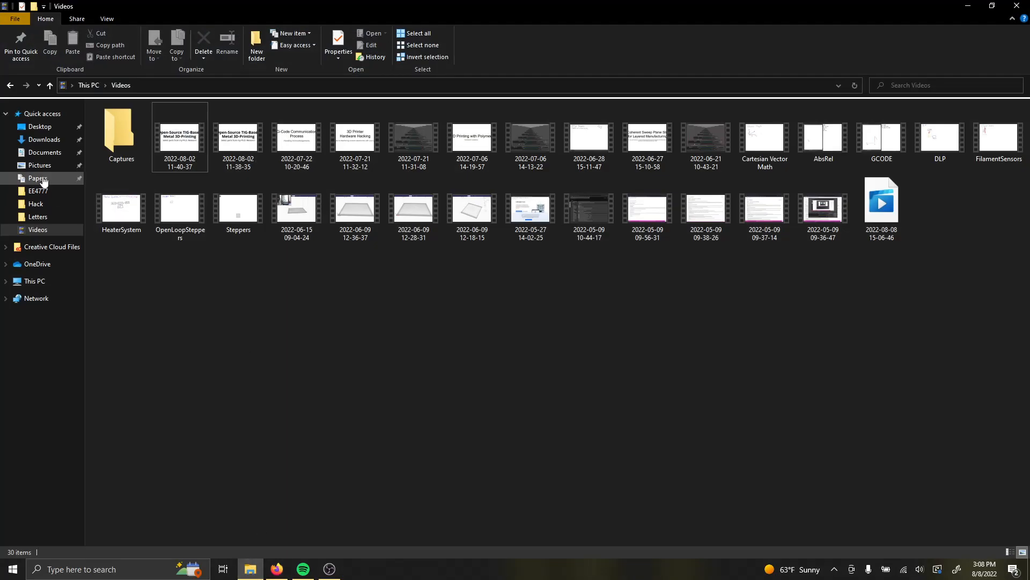
left_click(39, 152)
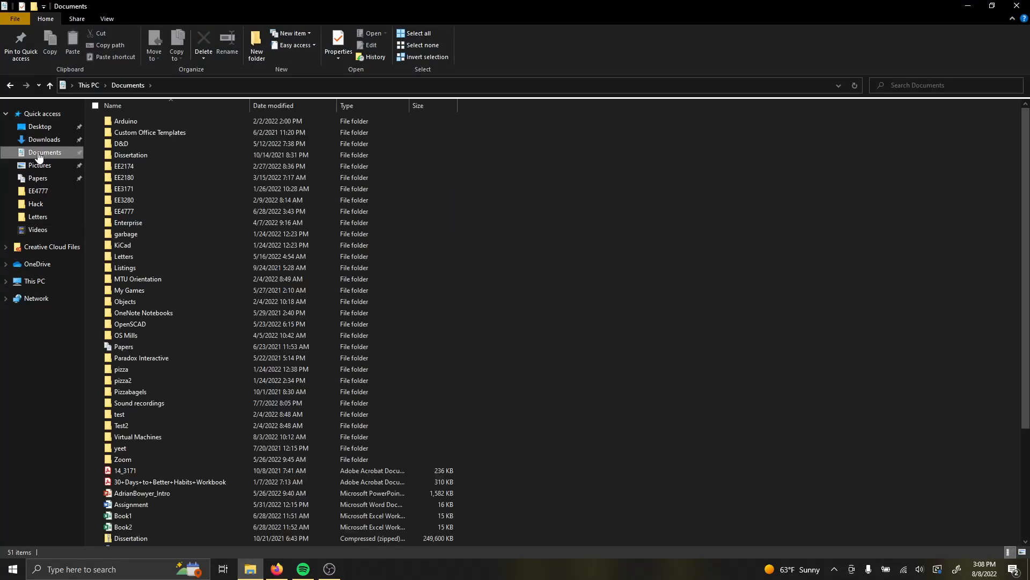
left_click(63, 141)
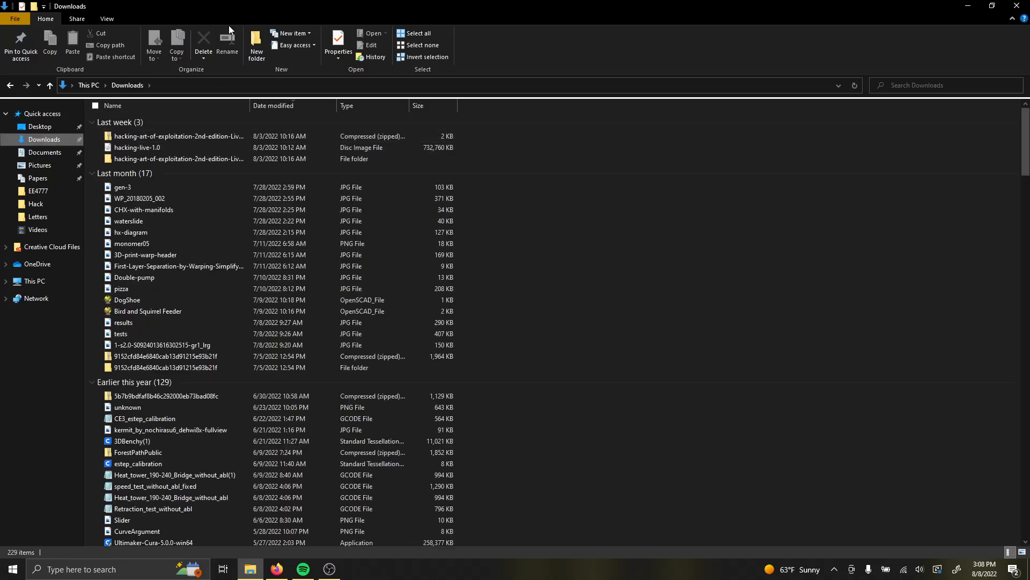
double_click(200, 4)
left_click_drag(505, 55, 630, 62)
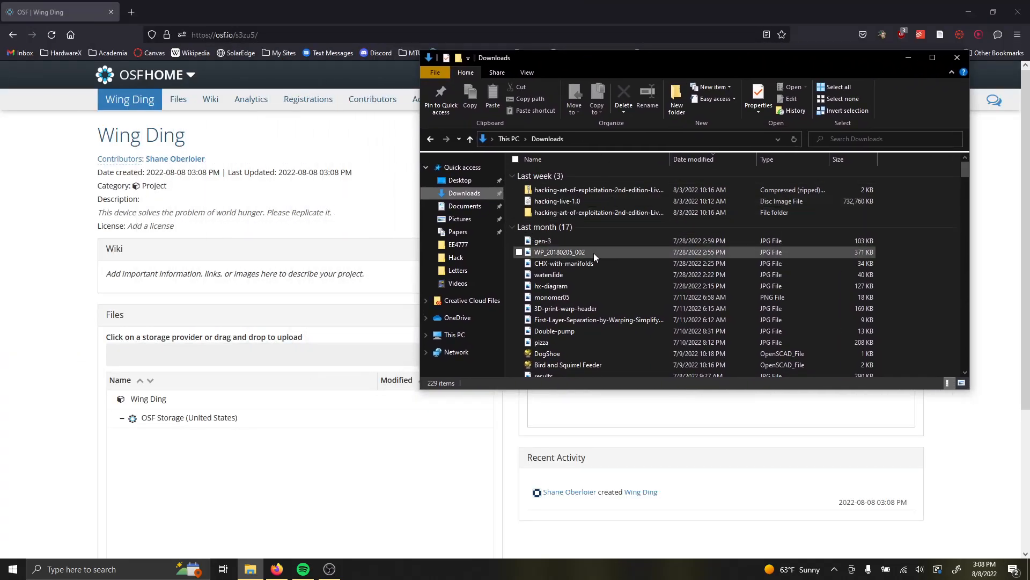
Preview the waterslide and pizza images from the Downloads folder, closing each one after viewing.
double_click(566, 275)
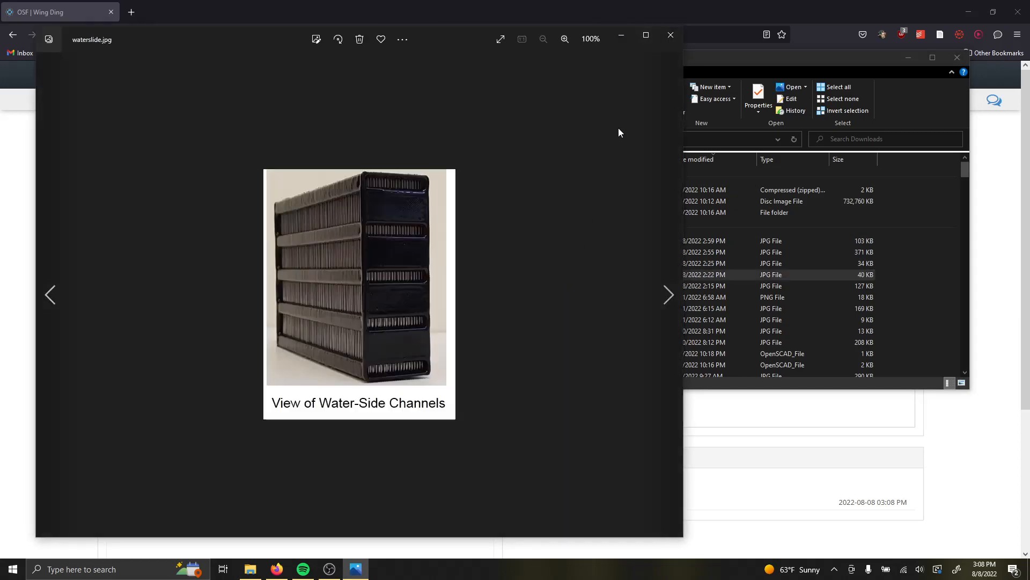
left_click(671, 35)
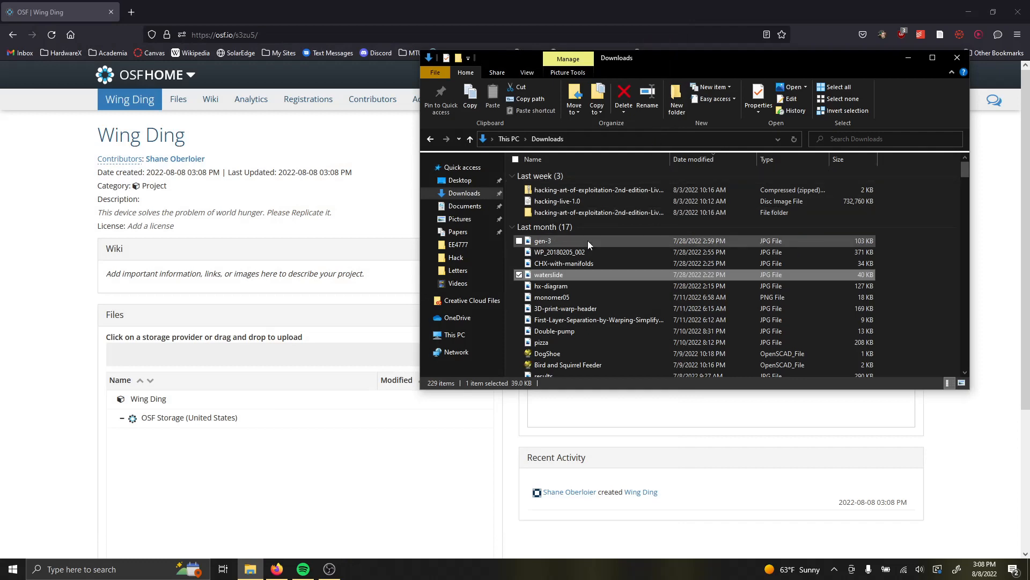
double_click(561, 342)
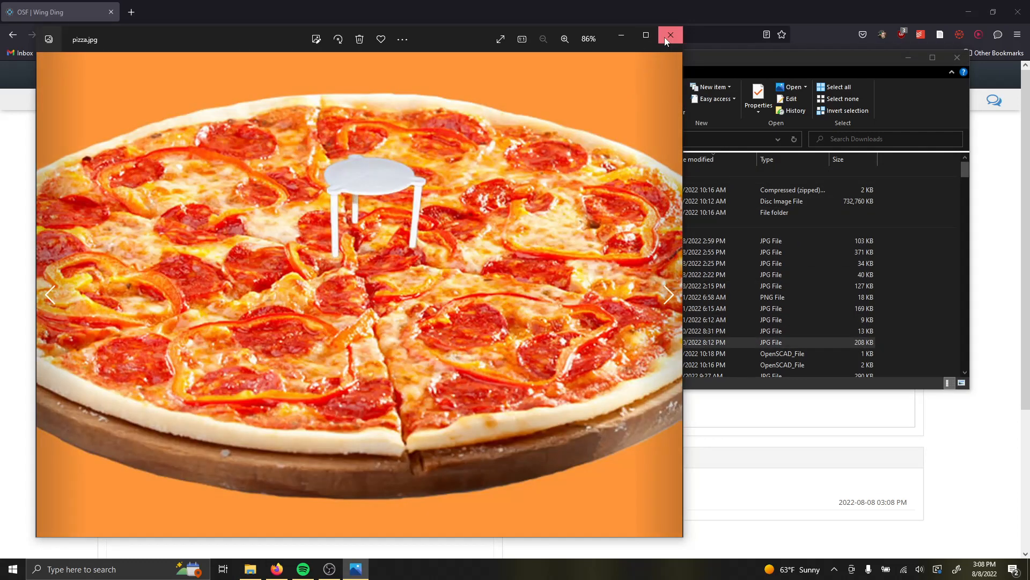
left_click(666, 42)
Upload pizza.jpg from Downloads to the project's OSF Storage, and return to the project overview.
left_click_drag(559, 340, 592, 338)
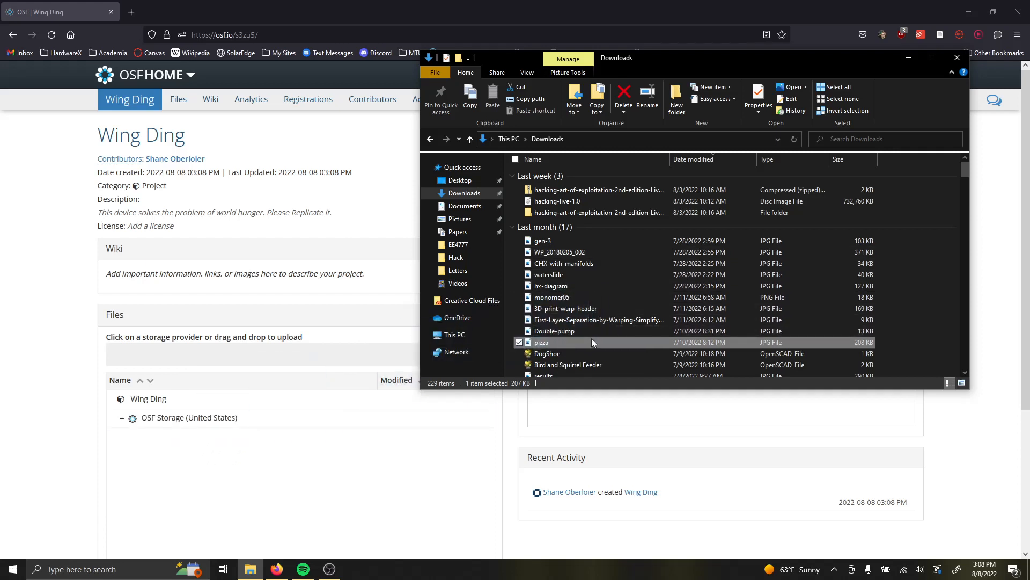
left_click(176, 103)
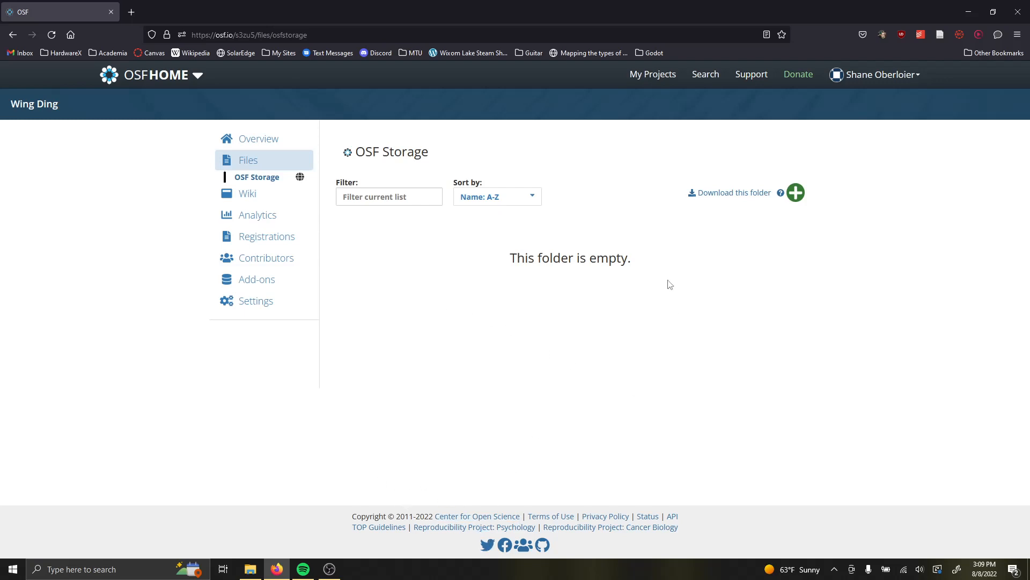
left_click(250, 569)
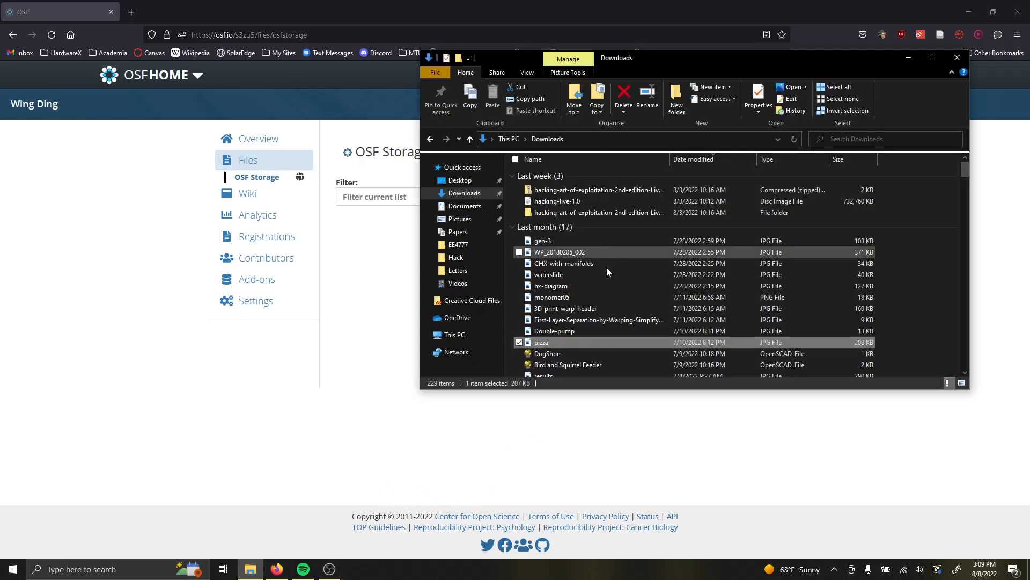
left_click_drag(551, 342, 374, 260)
left_click(294, 9)
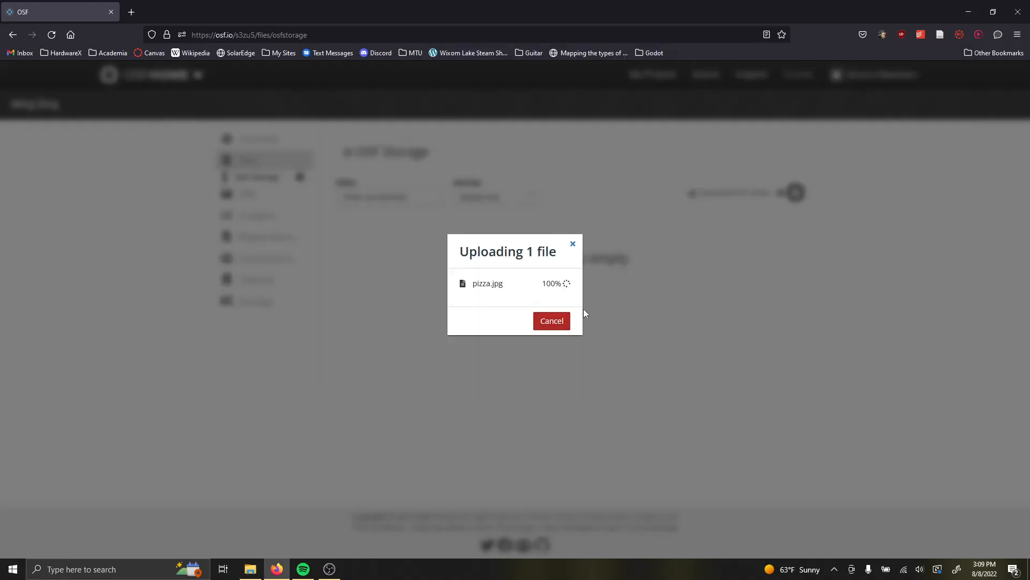
left_click(591, 321)
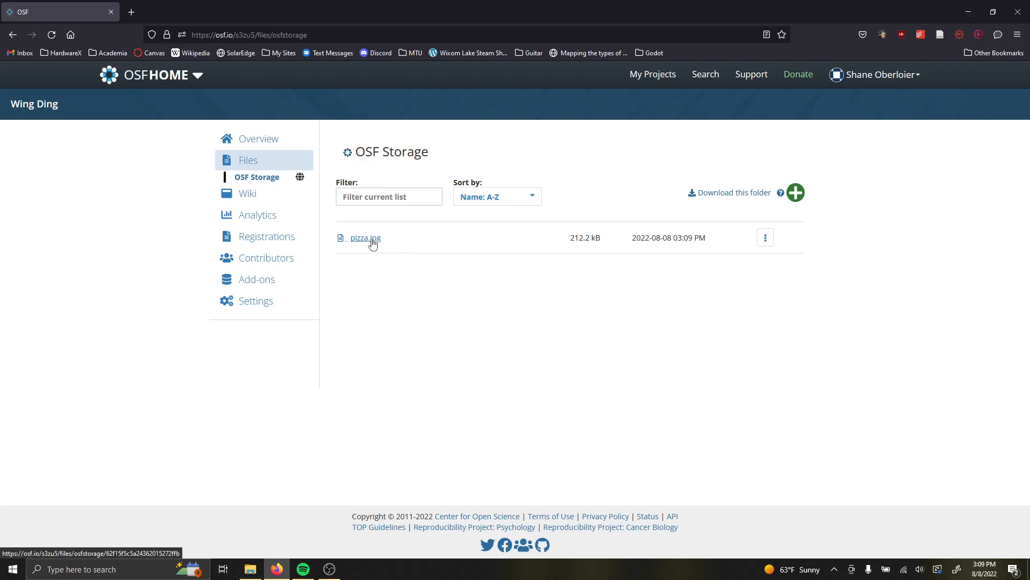
left_click(257, 144)
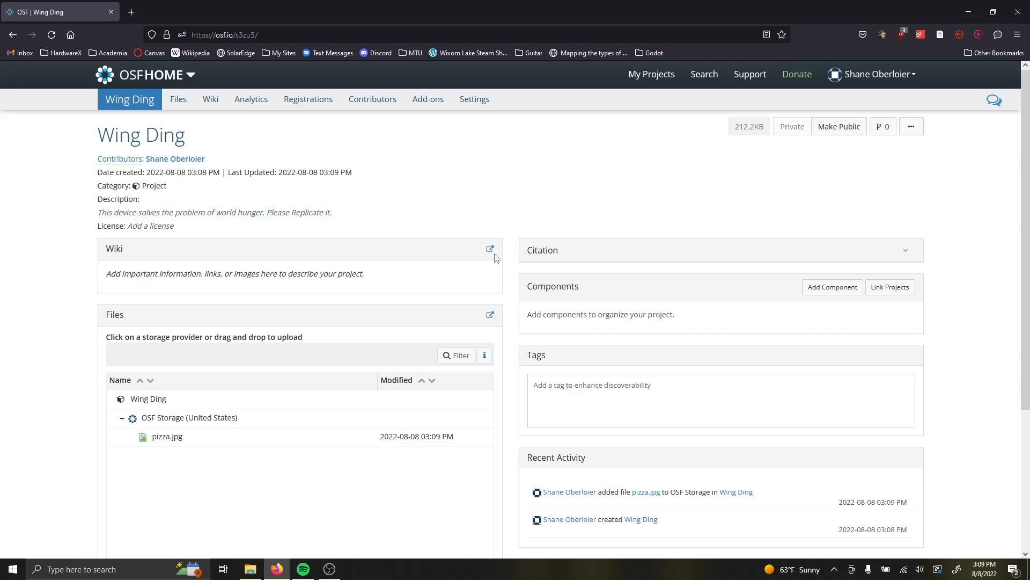
left_click(240, 214)
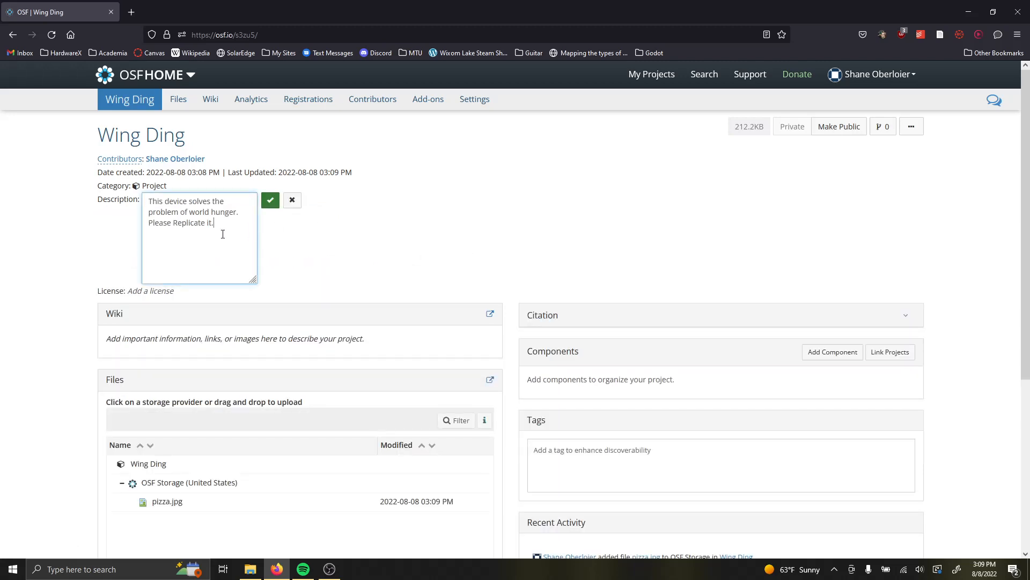
left_click_drag(223, 234, 129, 204)
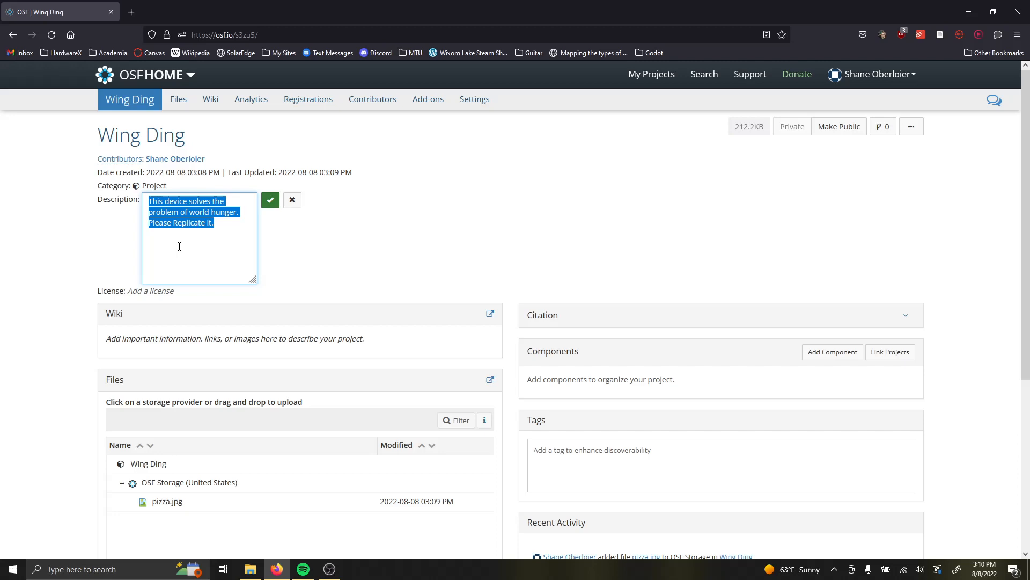
left_click(292, 200)
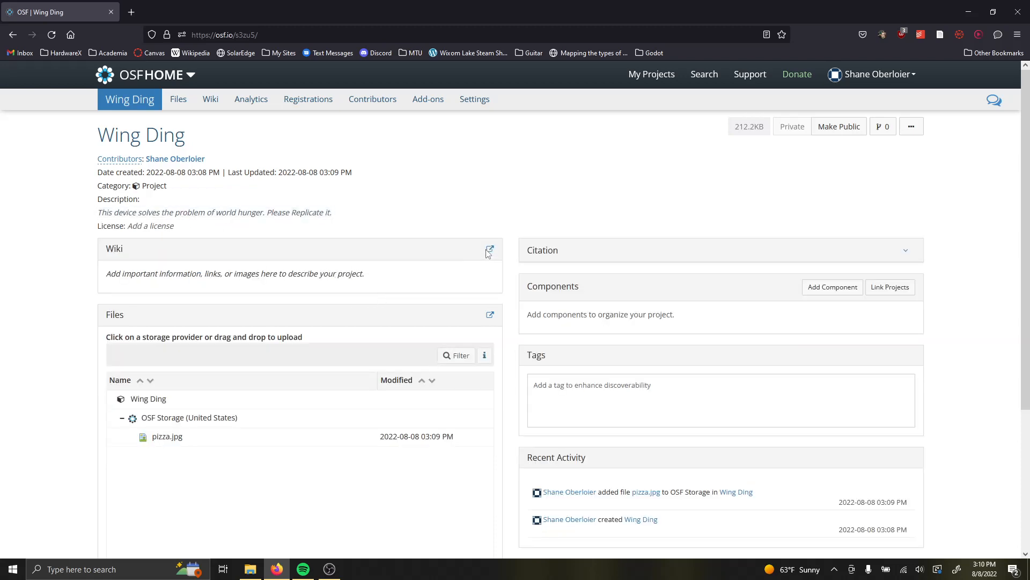
Write "This is some more info" on the project wiki's Home page and save it.
left_click(209, 99)
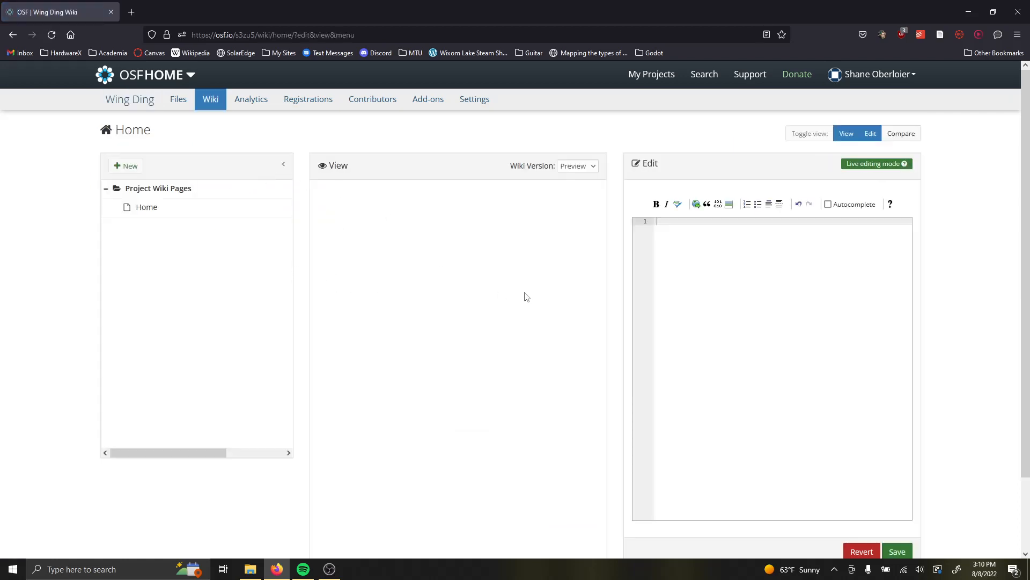
left_click(719, 254)
type("This is some more info")
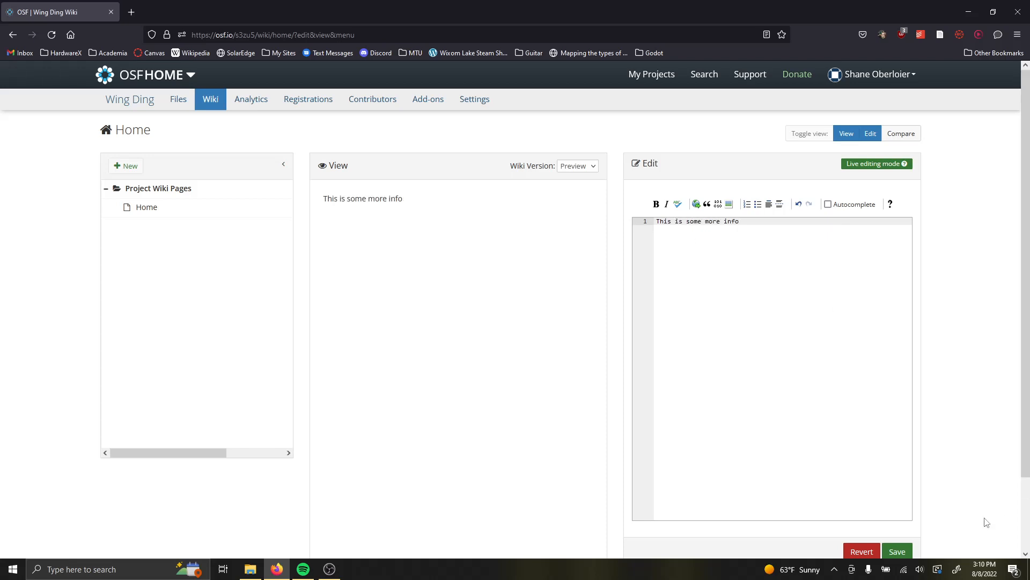
left_click(898, 551)
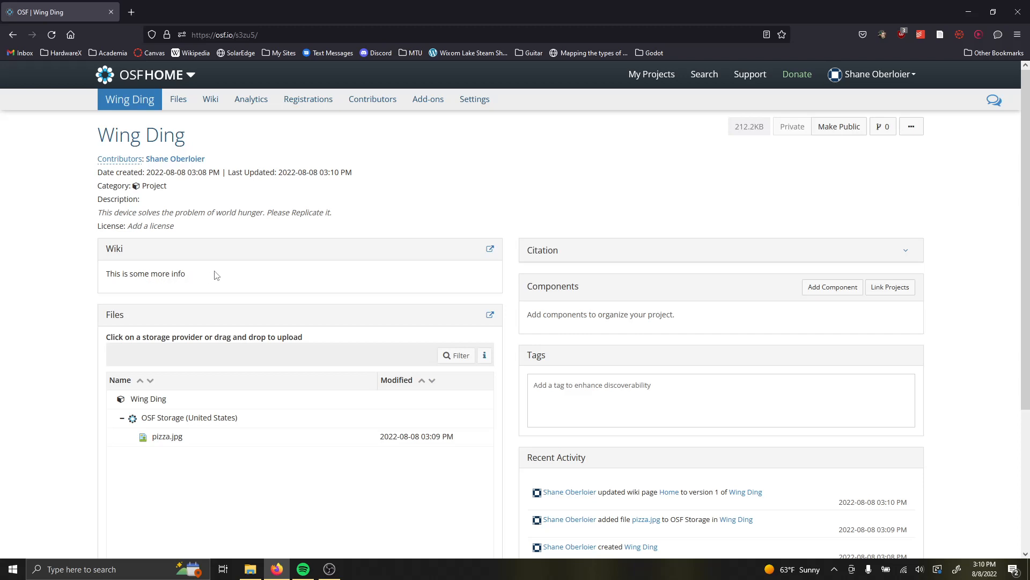
Review the warning for making the Wing Ding project public, and cancel it without confirming.
left_click(289, 407)
scroll(375, 284, "down", 2)
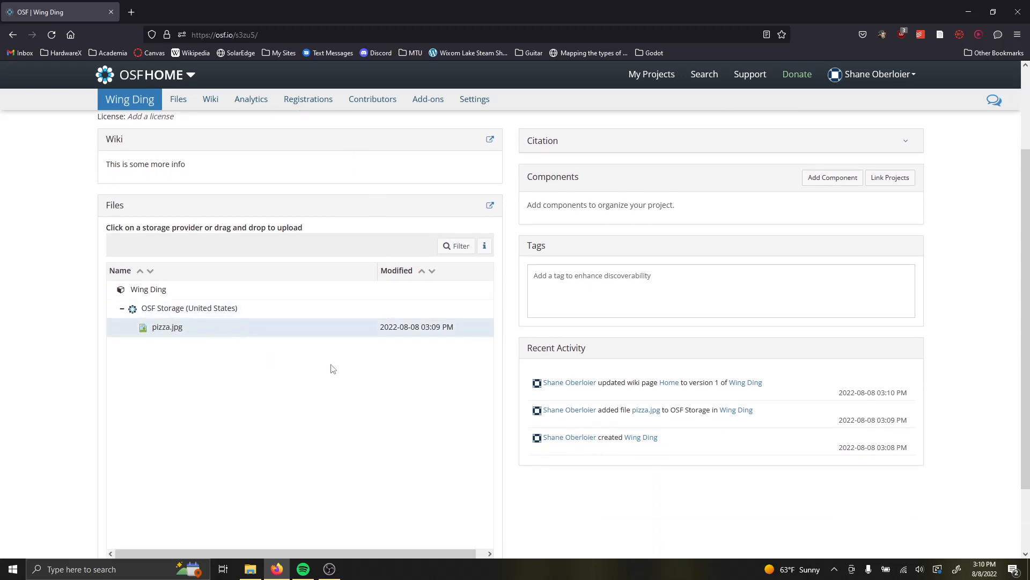
scroll(333, 369, "up", 2)
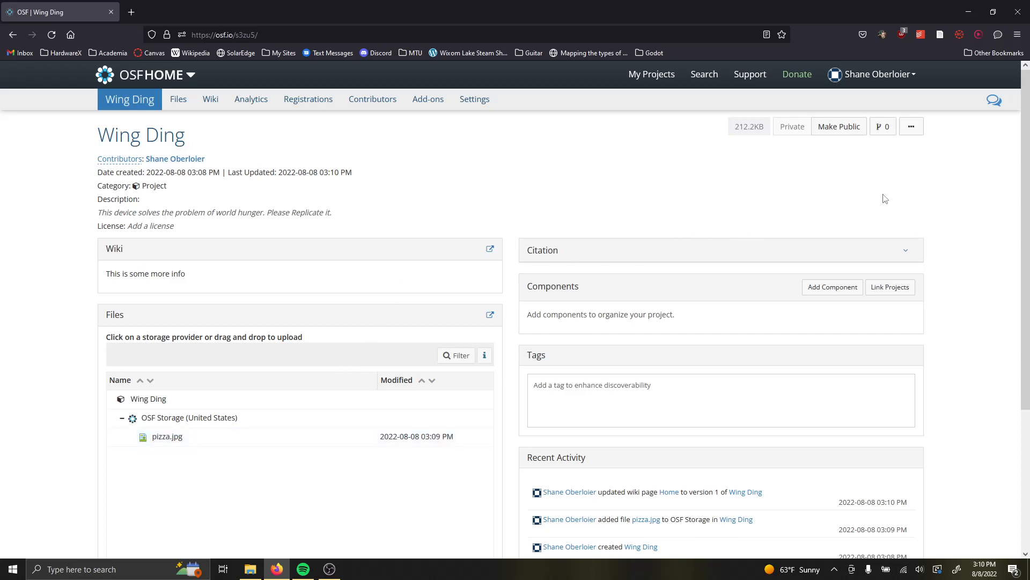
left_click(840, 129)
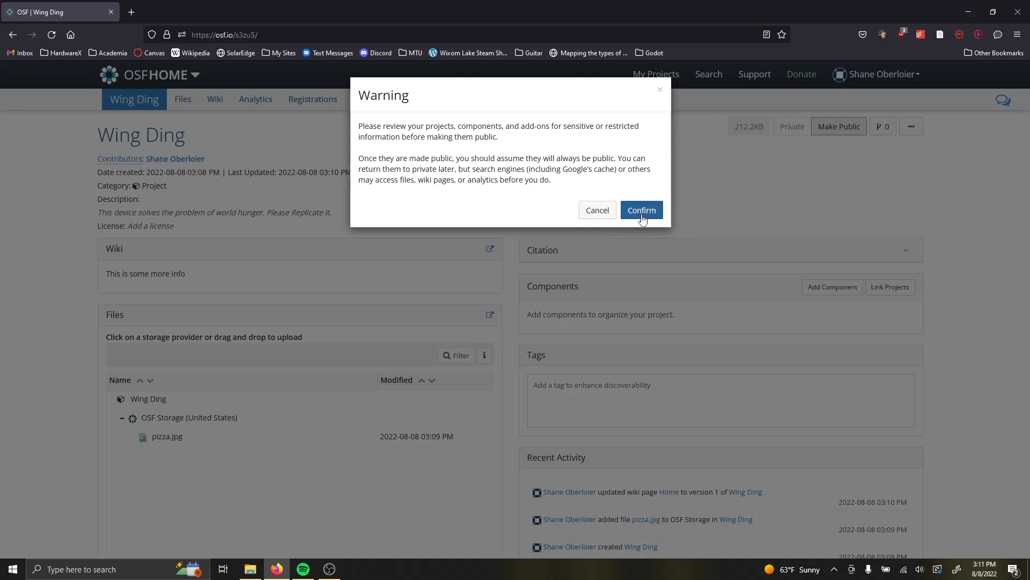
left_click(609, 212)
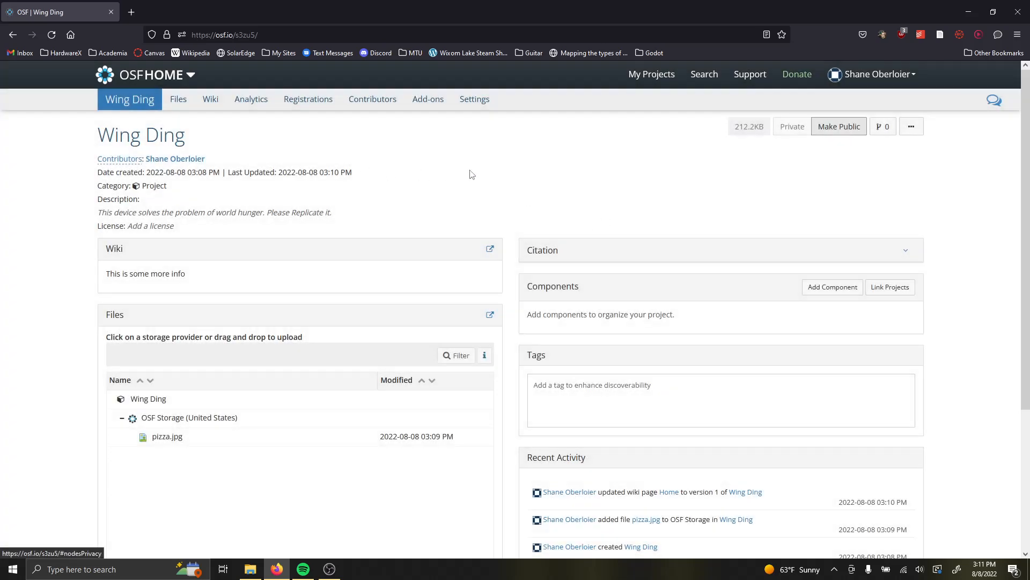
Examine the project's web address and its ready-made citations, highlighting the APA citation.
left_click(313, 35)
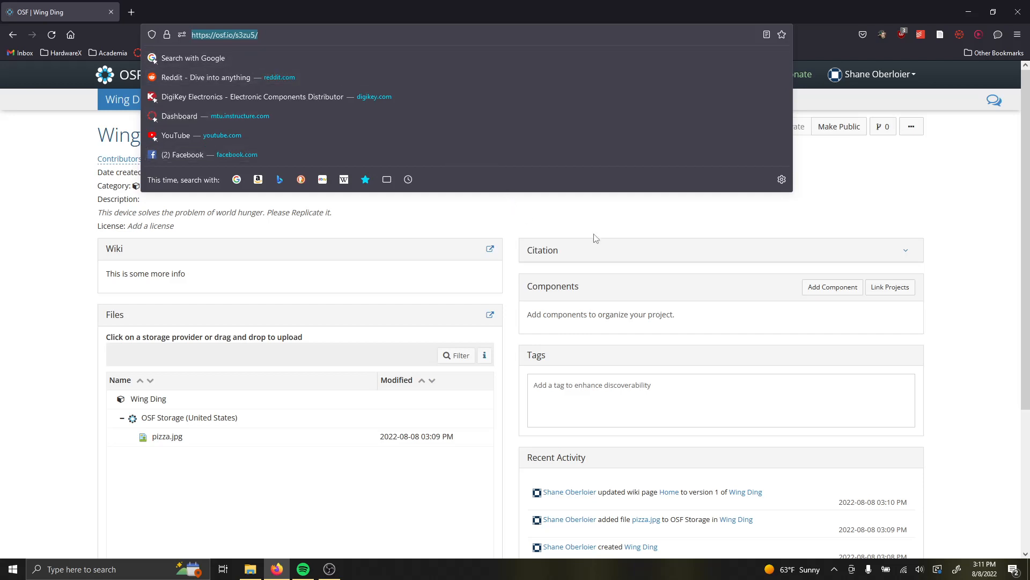
left_click(608, 246)
left_click(610, 248)
left_click(625, 255)
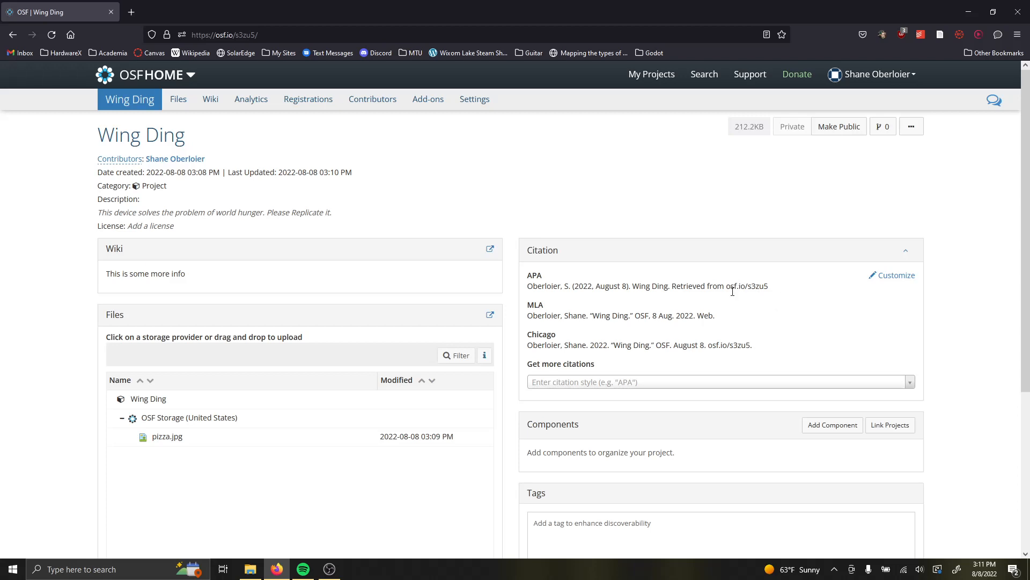
left_click_drag(776, 290, 527, 293)
left_click(656, 209)
View the project's registrations page and return to the Wing Ding overview.
left_click(325, 107)
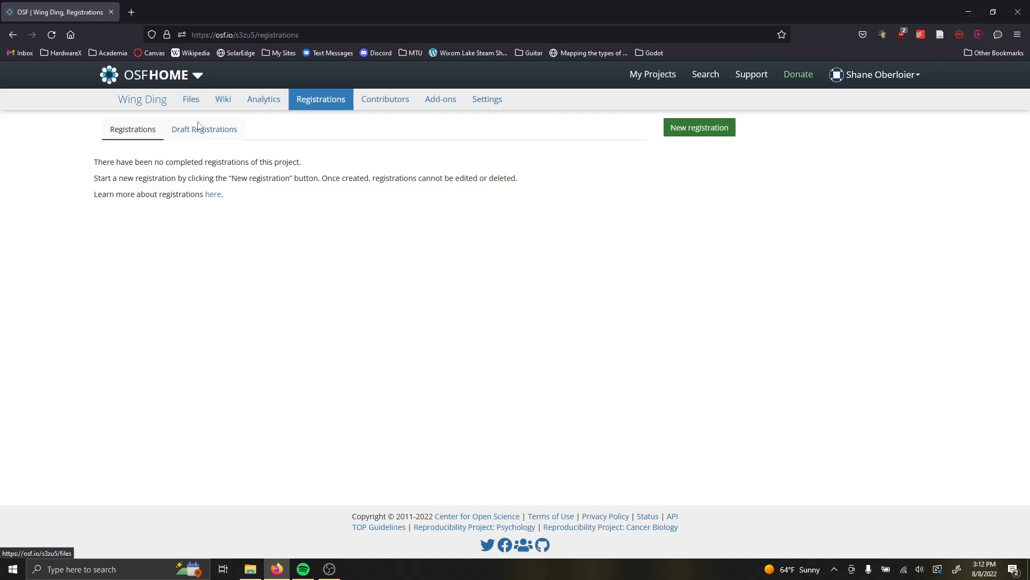
left_click(142, 99)
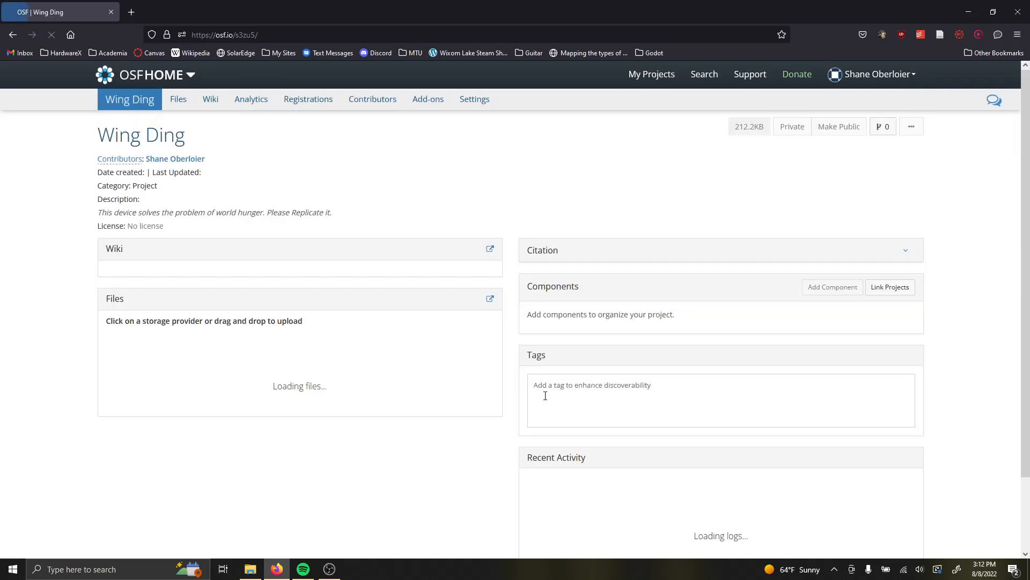